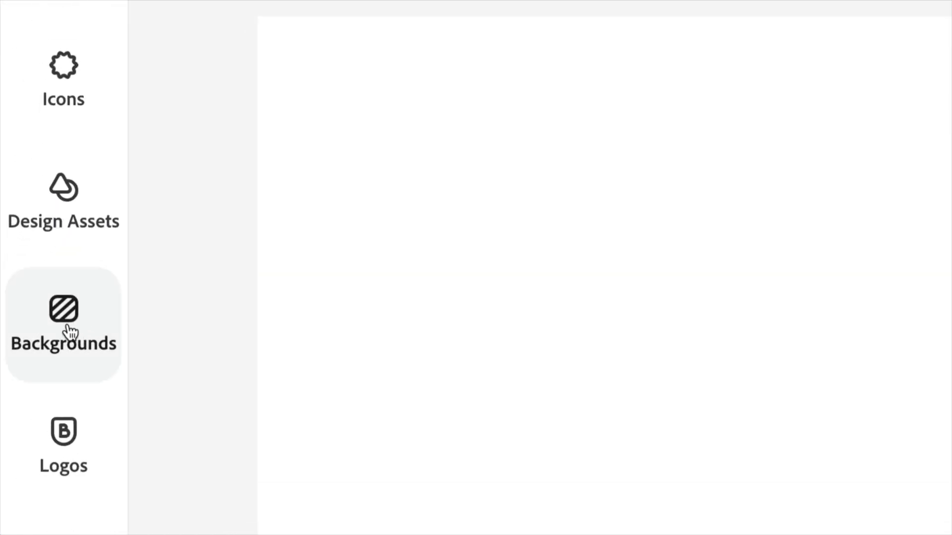
# - Add the yellow-orange layered wave image from the Trending Backgrounds collection to the canvas
pyautogui.click(70, 331)
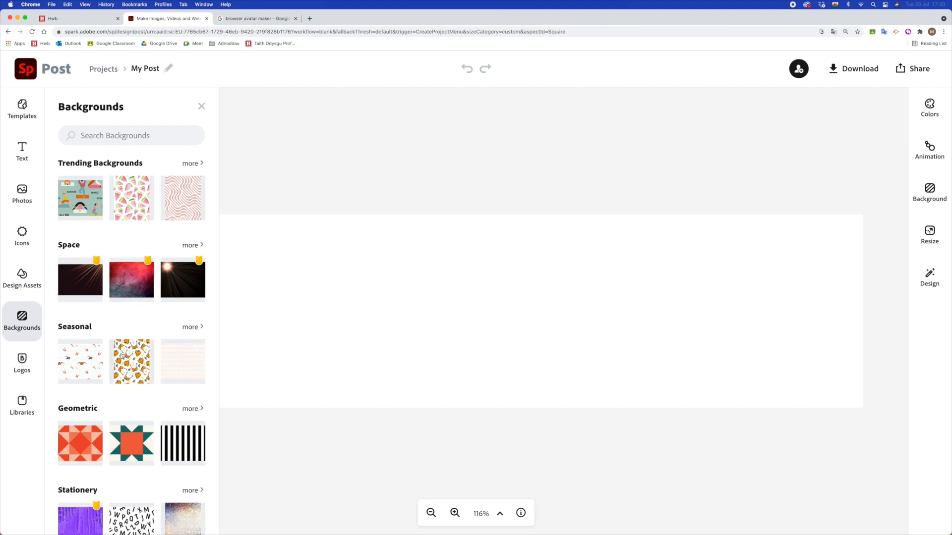
pyautogui.scroll(-2, 121, 353)
pyautogui.scroll(2, 121, 353)
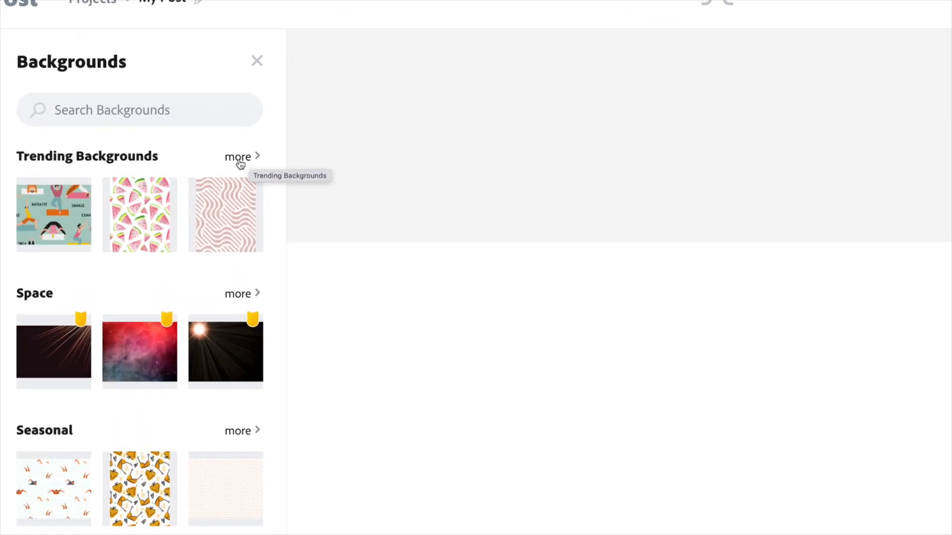
pyautogui.click(225, 177)
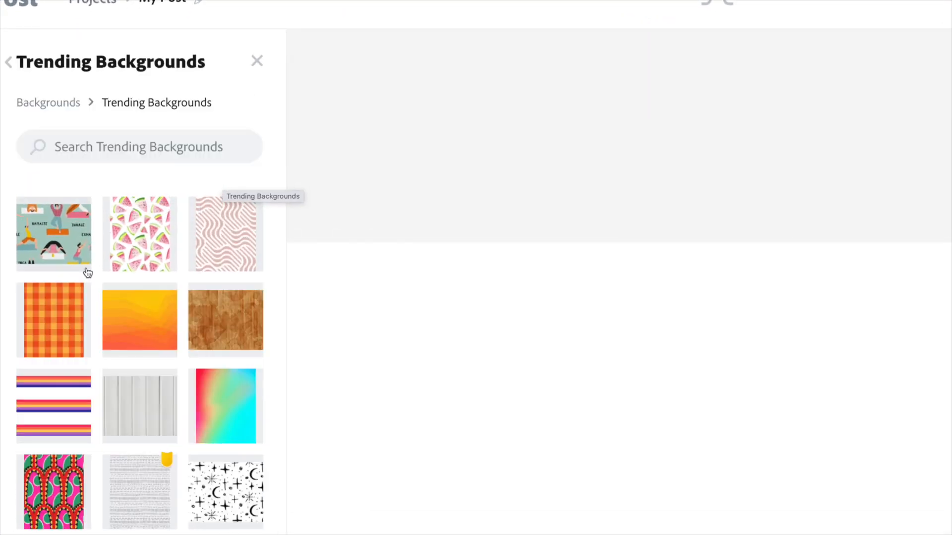
pyautogui.scroll(-5, 107, 302)
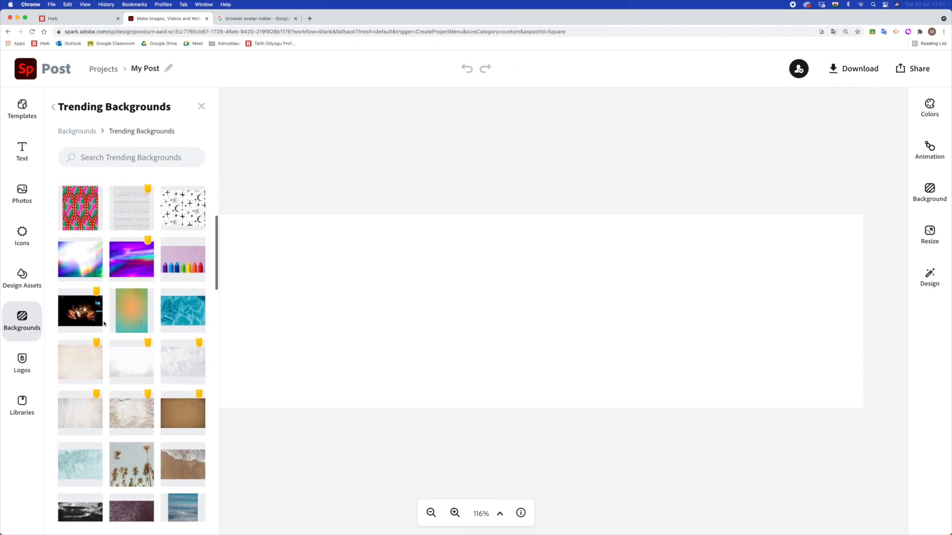
pyautogui.scroll(-1, 106, 325)
pyautogui.scroll(5, 131, 258)
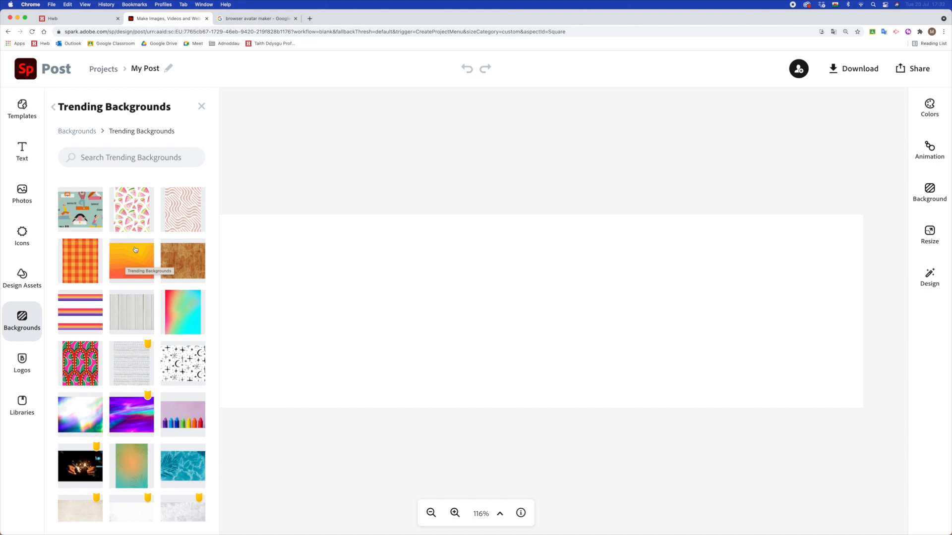
pyautogui.click(122, 268)
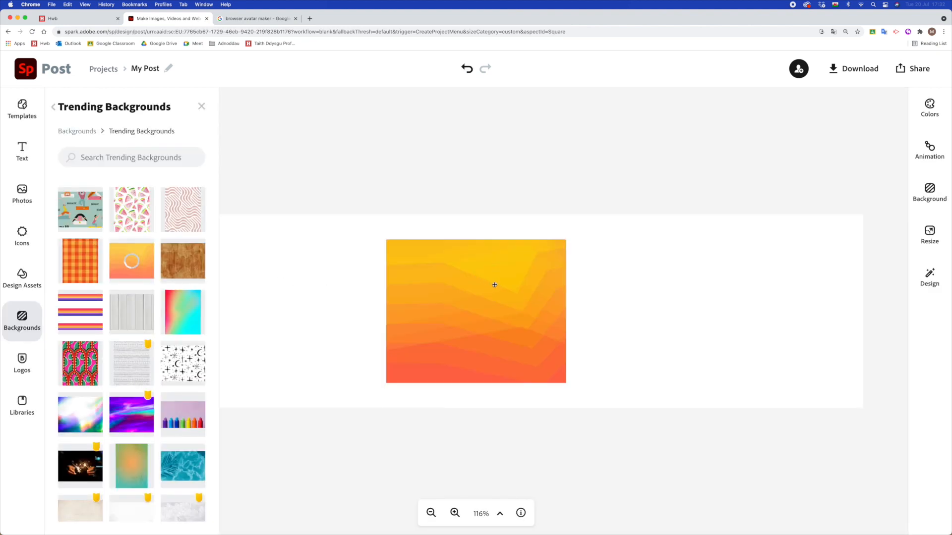
# - Make the yellow-orange image the page background and reposition it vertically within the banner
pyautogui.click(497, 288)
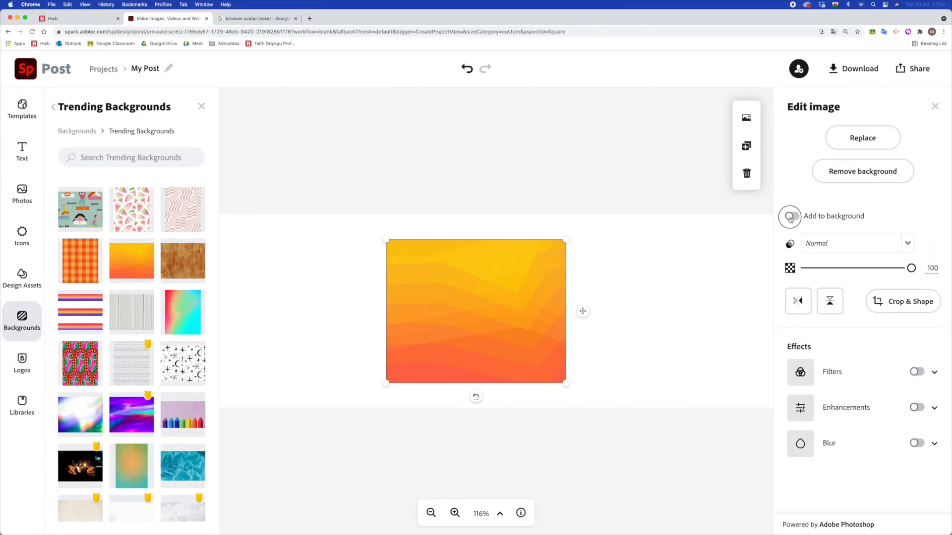
pyautogui.click(791, 217)
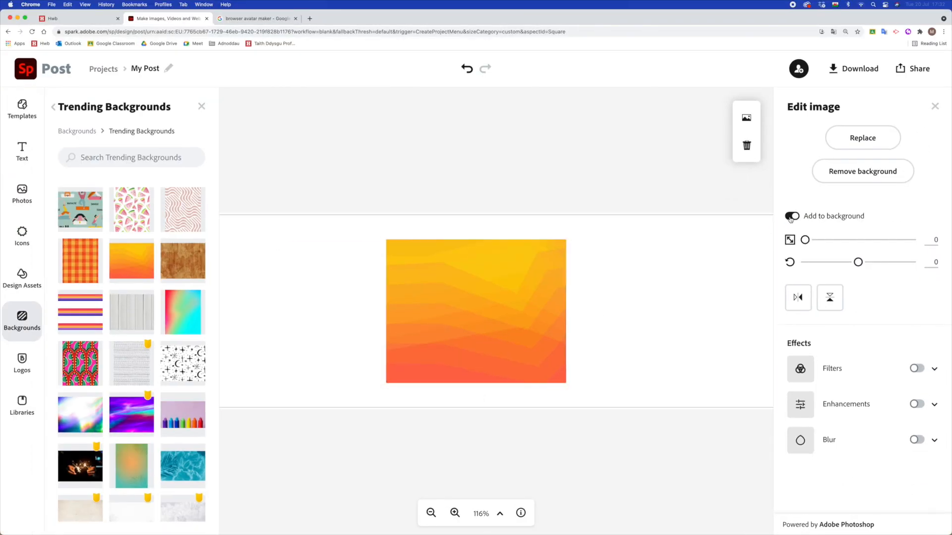
pyautogui.moveTo(476, 287); pyautogui.dragTo(480, 188)
pyautogui.moveTo(480, 260); pyautogui.dragTo(484, 378)
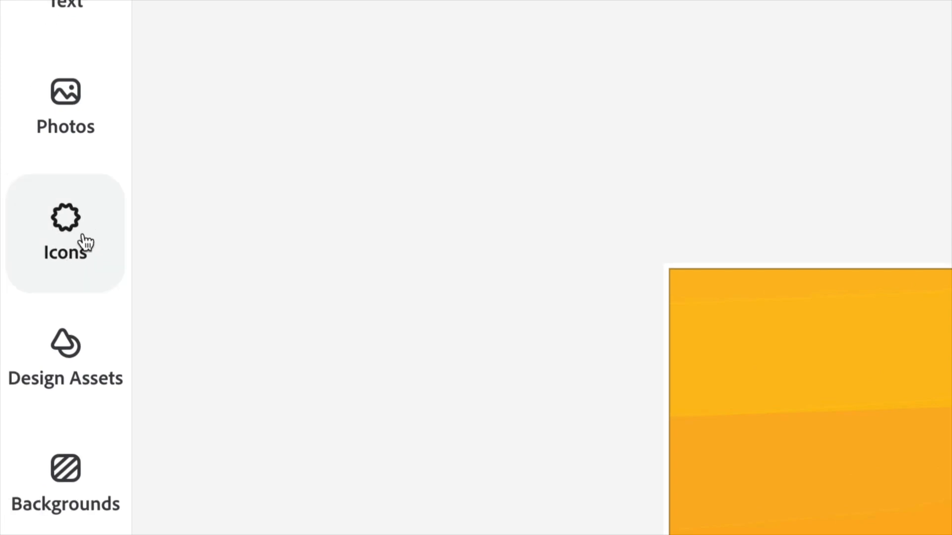
# - Search the icon library for "sun", and replace that search with "computer"
pyautogui.click(66, 236)
pyautogui.write('sun')
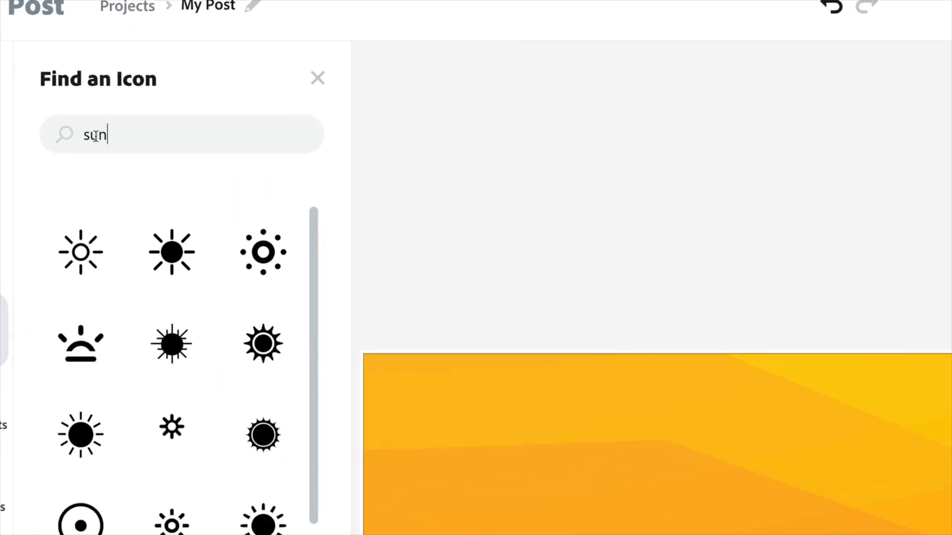
pyautogui.doubleClick(95, 135)
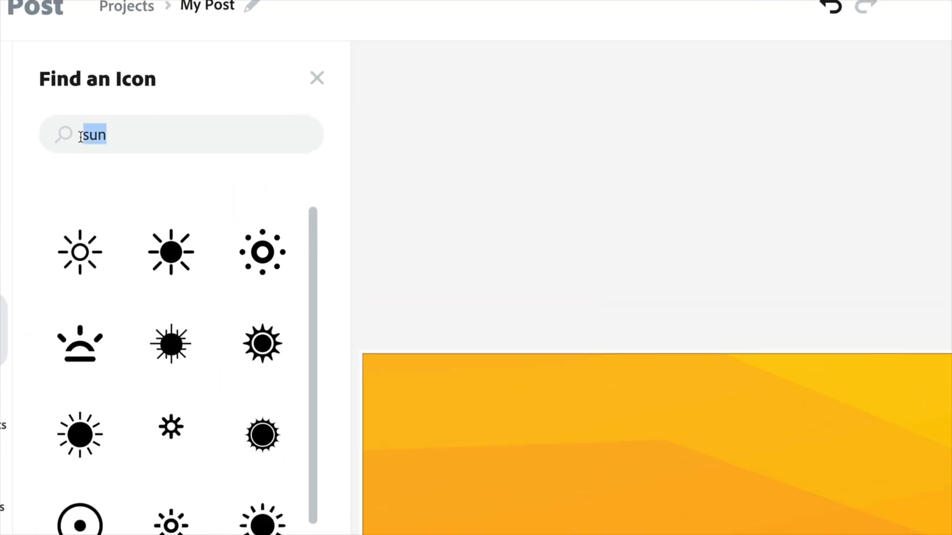
pyautogui.write('com')
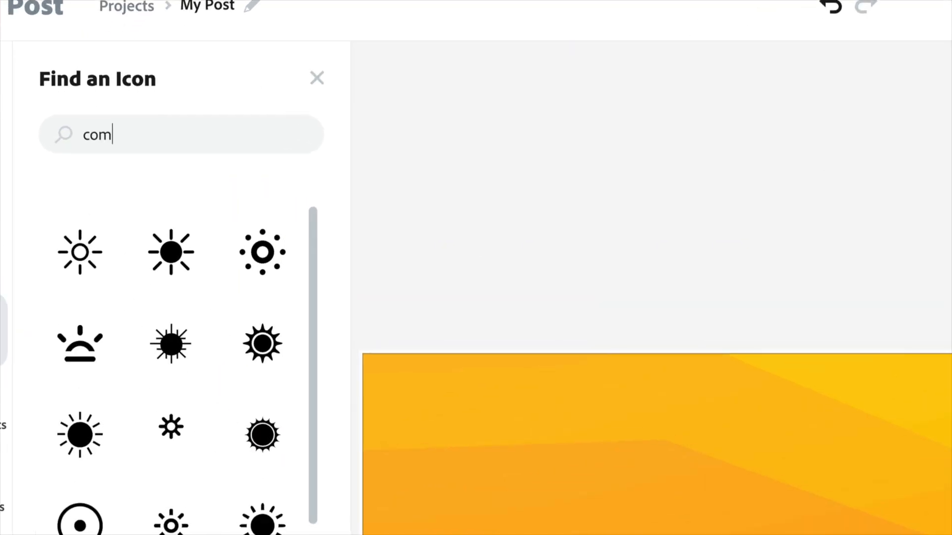
pyautogui.write('puter')
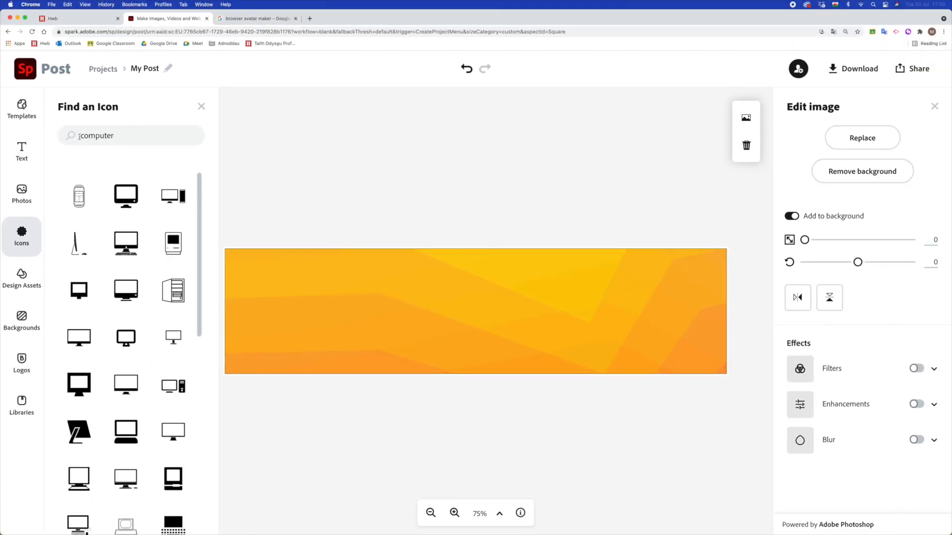
# - Add the desktop computer icon with tower, keyboard and mouse, enlarge it and place it in the banner's right half
pyautogui.scroll(-5, 101, 236)
pyautogui.scroll(-2, 102, 234)
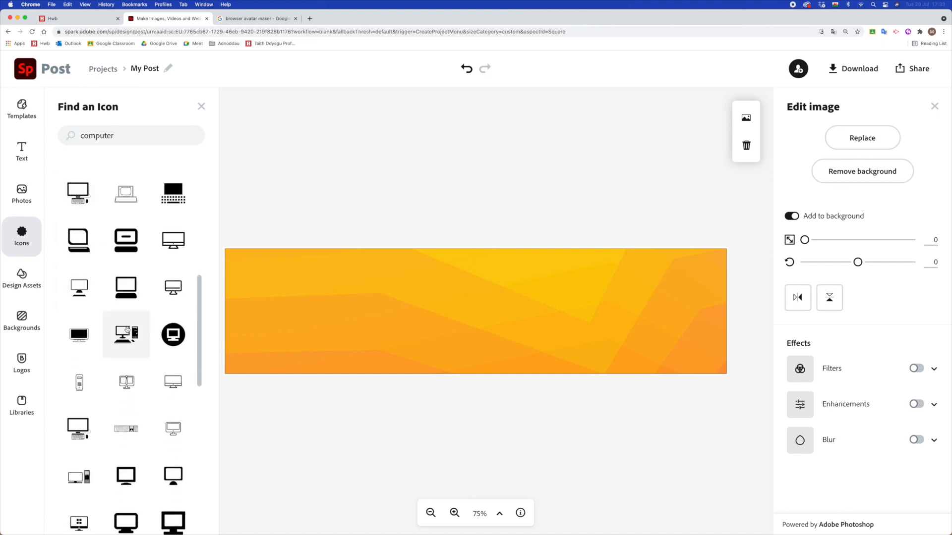
pyautogui.click(118, 335)
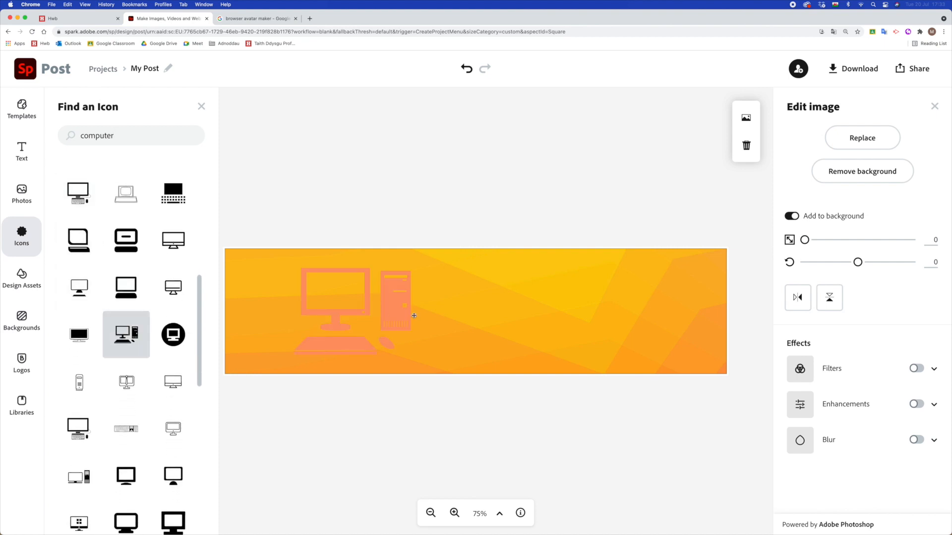
pyautogui.moveTo(410, 355); pyautogui.dragTo(438, 375)
pyautogui.moveTo(416, 316); pyautogui.dragTo(654, 292)
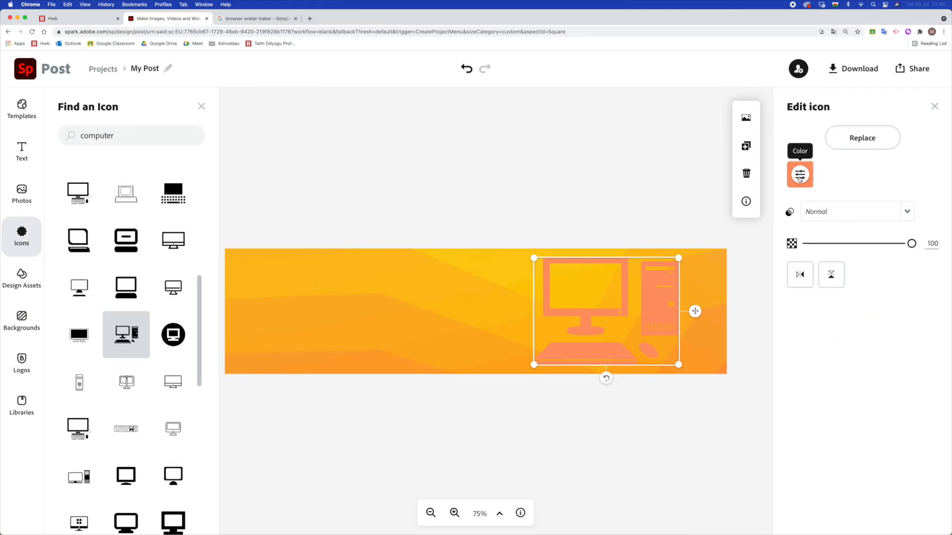
# - Recolour the computer icon with the purple brand colour and shift it slightly left on the banner
pyautogui.click(800, 177)
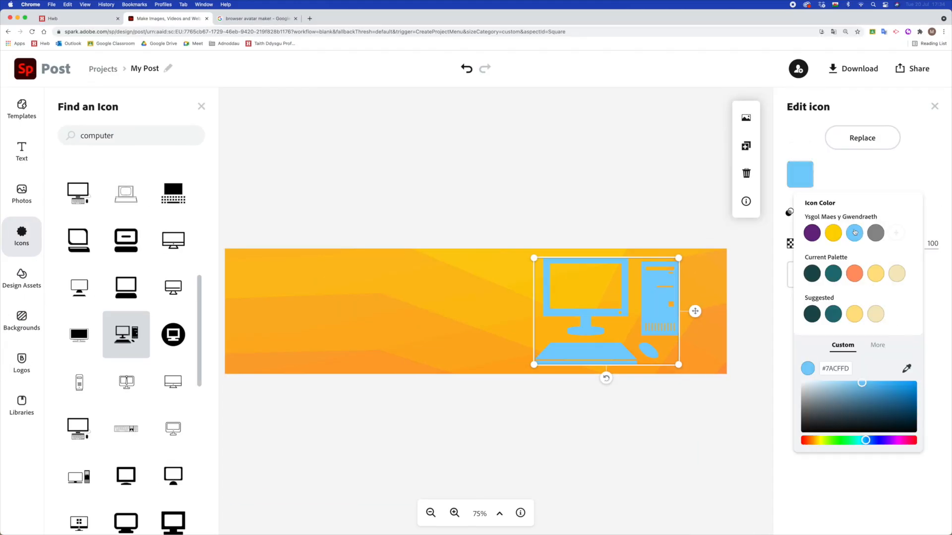
pyautogui.click(812, 233)
pyautogui.moveTo(647, 313); pyautogui.dragTo(636, 313)
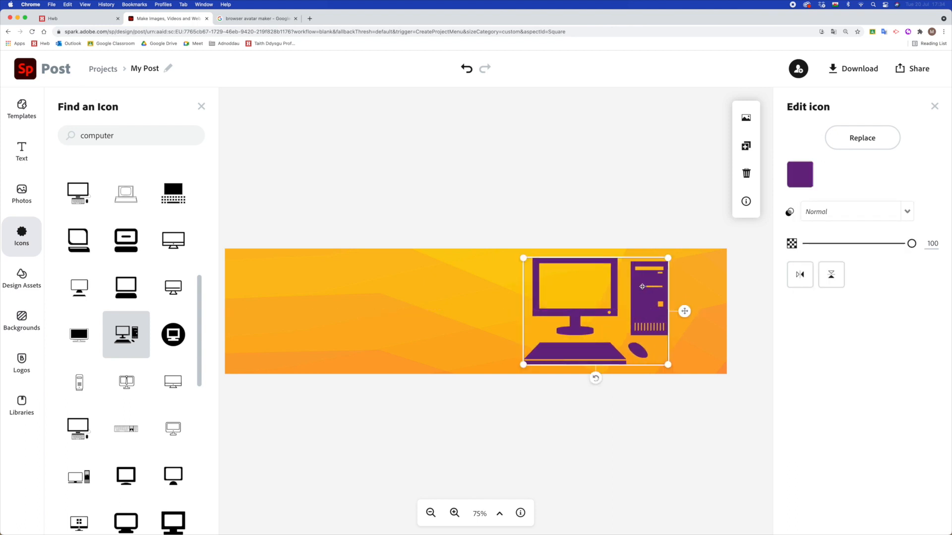
pyautogui.moveTo(644, 291); pyautogui.dragTo(637, 292)
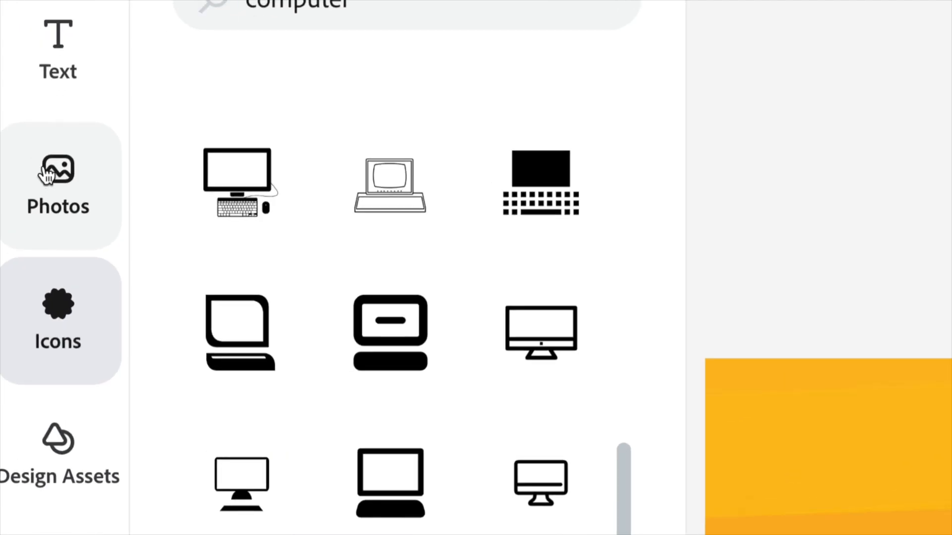
# - Place the portrait photo of the man in glasses from the Tywydd Braf library on the banner's left side and close the photo library
pyautogui.click(54, 190)
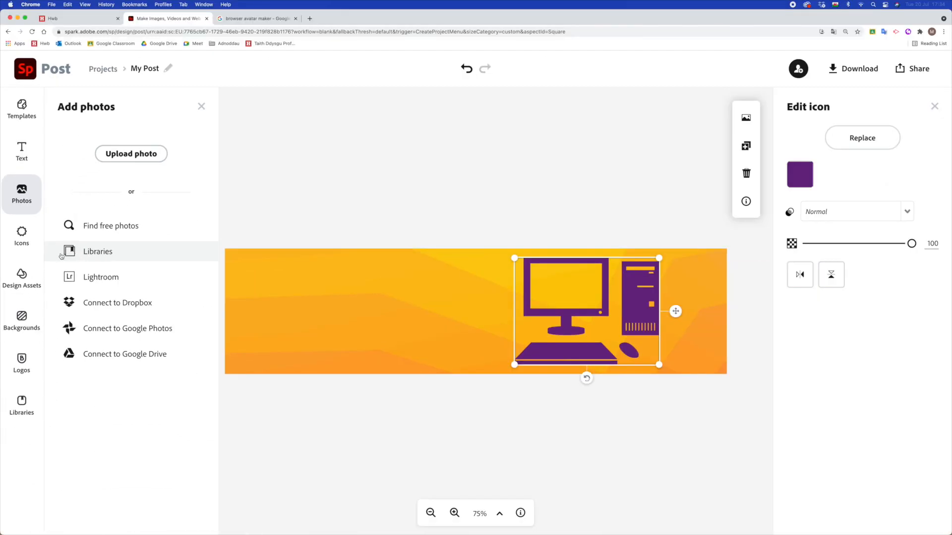
pyautogui.click(73, 254)
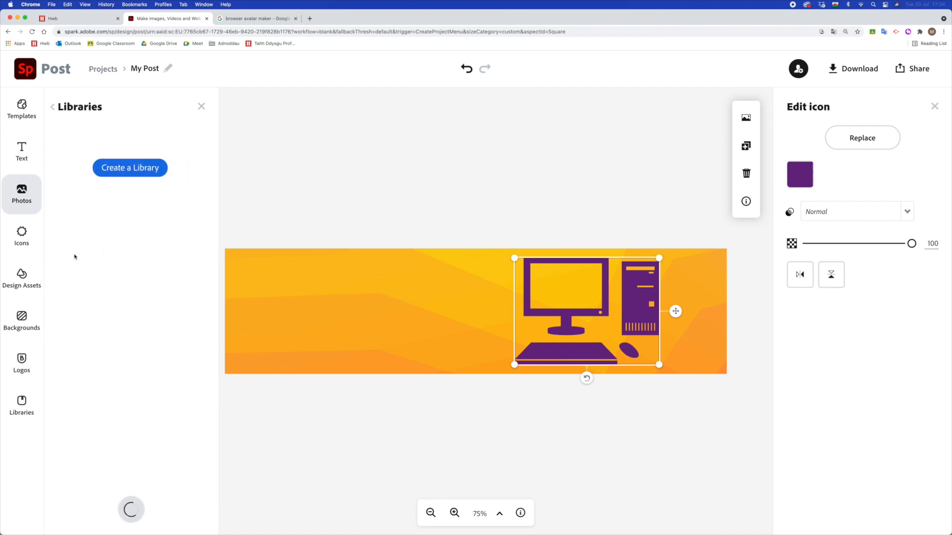
pyautogui.click(59, 166)
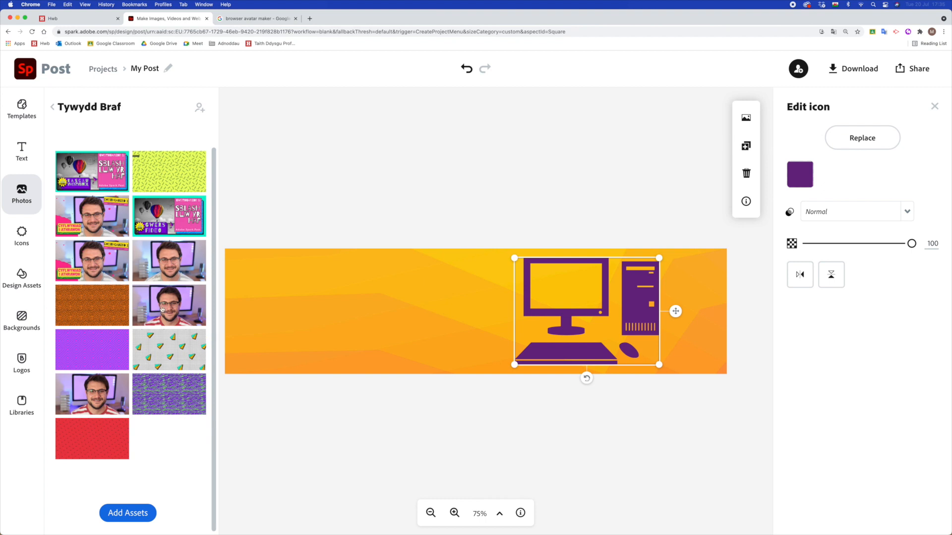
pyautogui.moveTo(172, 316); pyautogui.dragTo(228, 323)
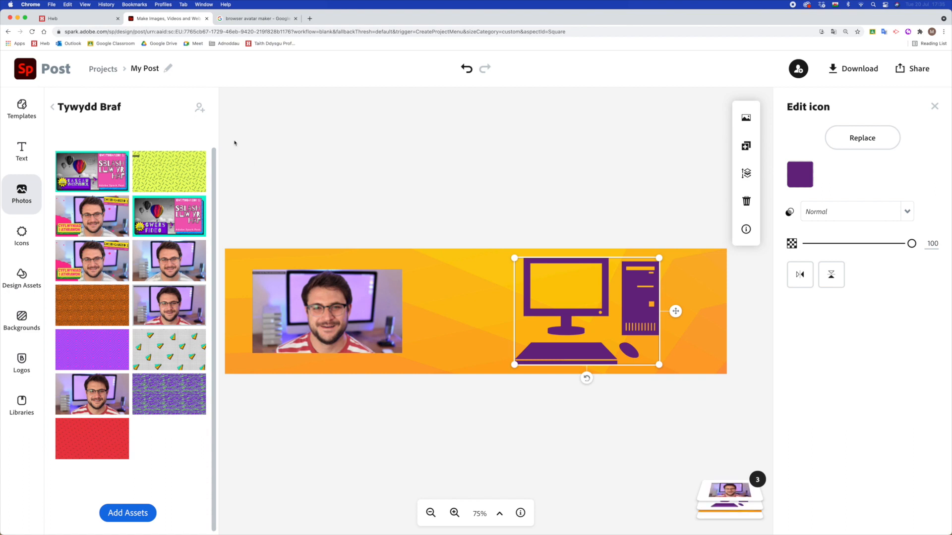
pyautogui.click(52, 107)
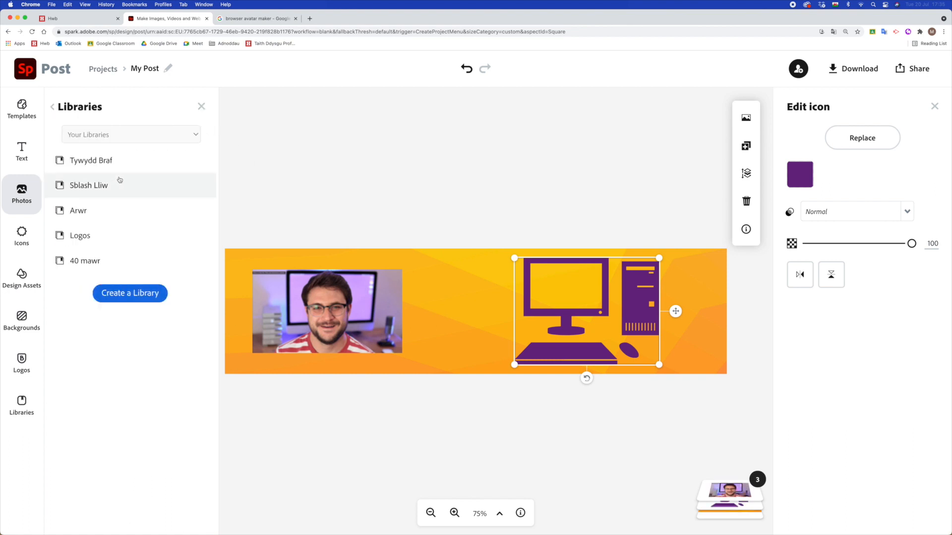
pyautogui.click(201, 106)
# - Remove the background from the portrait photo and accept the automatic cutout
pyautogui.click(337, 299)
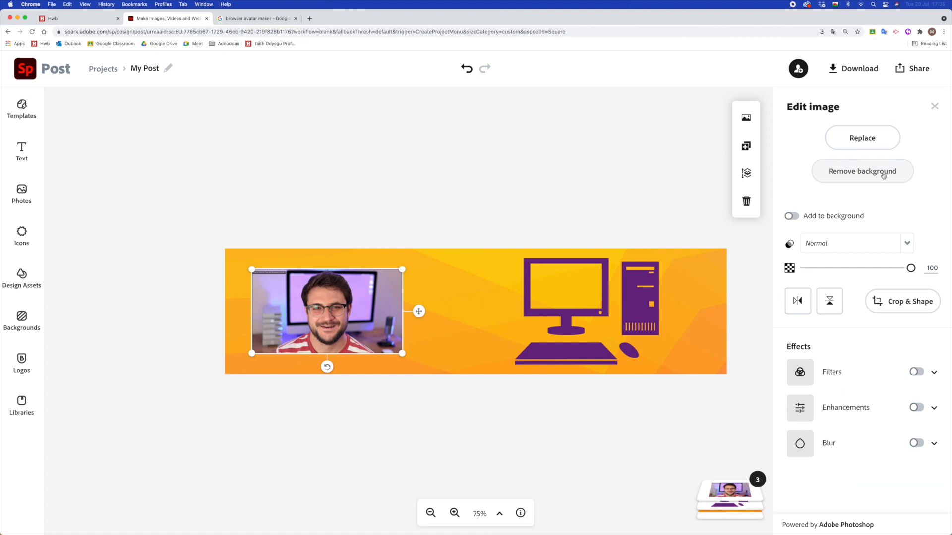
pyautogui.click(860, 172)
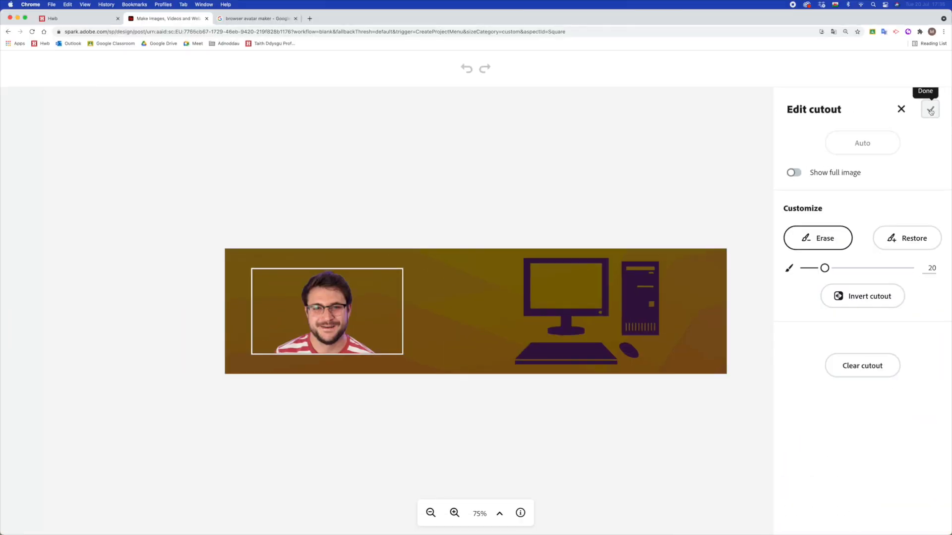
pyautogui.click(931, 110)
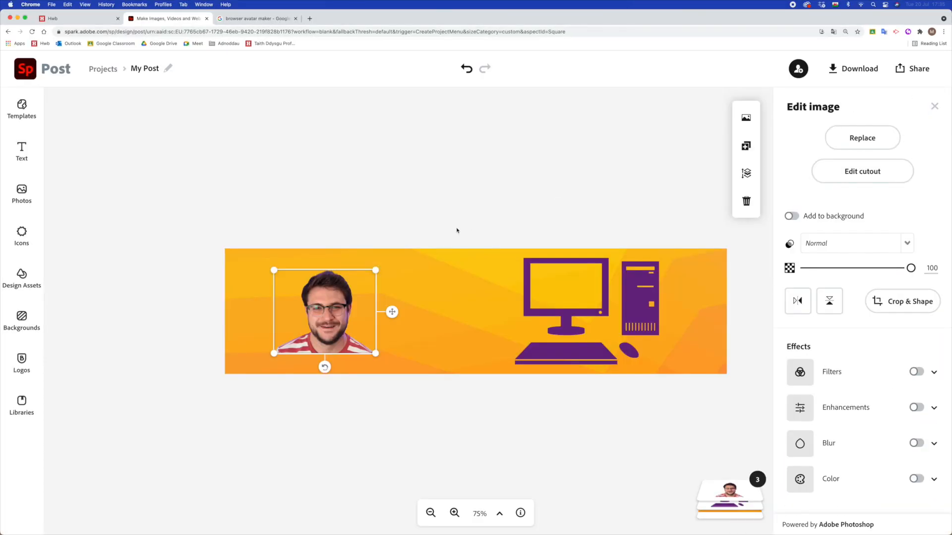
# - Enlarge the portrait cutout to the banner's full height and position it at the right end, overlapping the computer tower
pyautogui.moveTo(374, 270); pyautogui.dragTo(428, 246)
pyautogui.moveTo(375, 303); pyautogui.dragTo(683, 329)
pyautogui.moveTo(610, 265); pyautogui.dragTo(594, 252)
pyautogui.moveTo(663, 318); pyautogui.dragTo(658, 315)
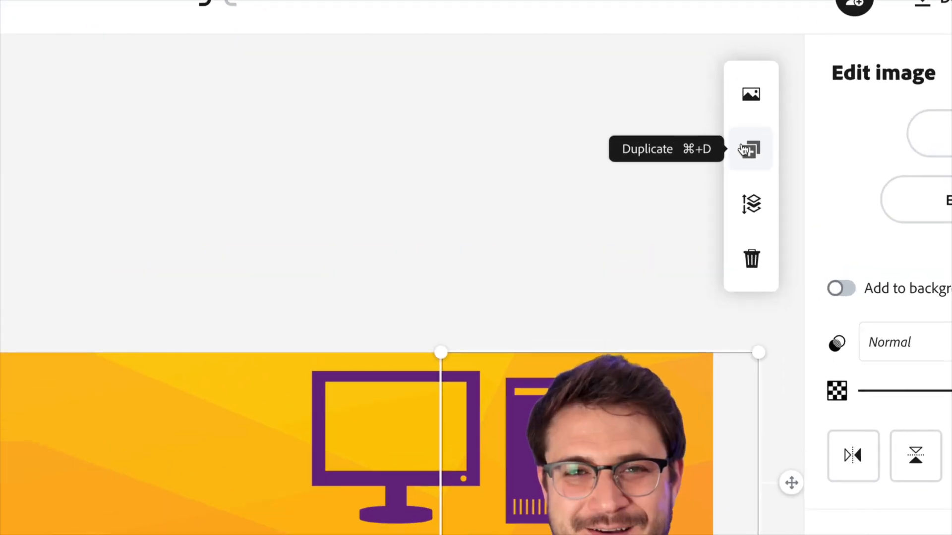
# - Duplicate the portrait cutout, align the copy over the original, enlarge it slightly and fine-tune its position
pyautogui.click(743, 150)
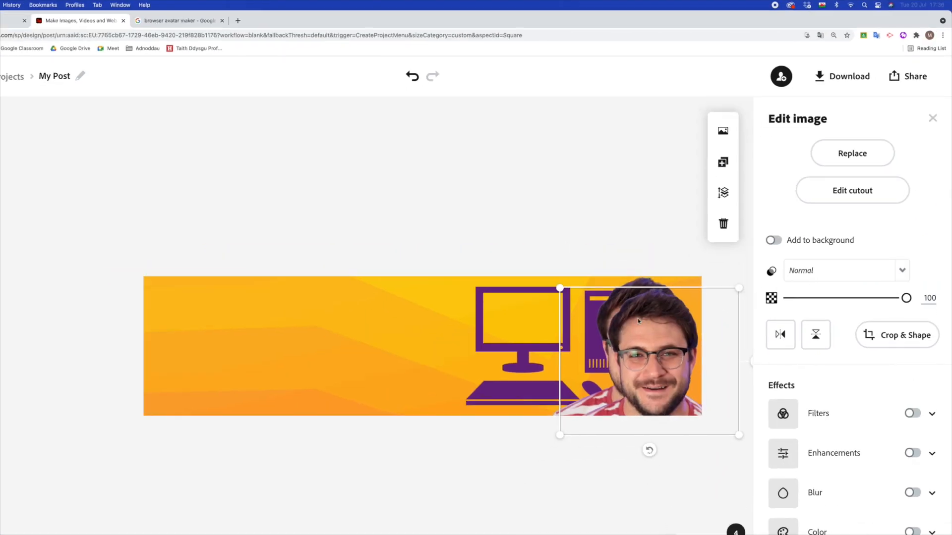
pyautogui.moveTo(633, 315); pyautogui.dragTo(625, 301)
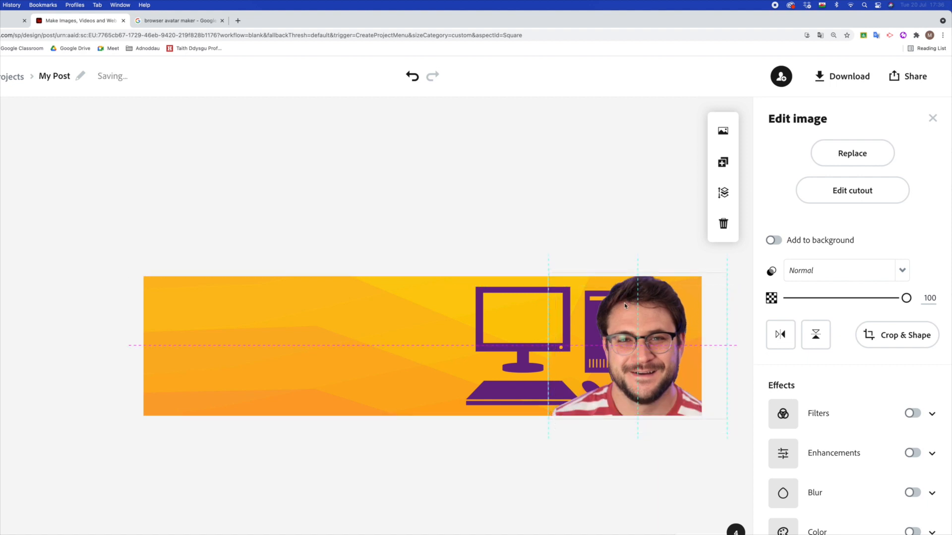
pyautogui.moveTo(543, 272); pyautogui.dragTo(539, 269)
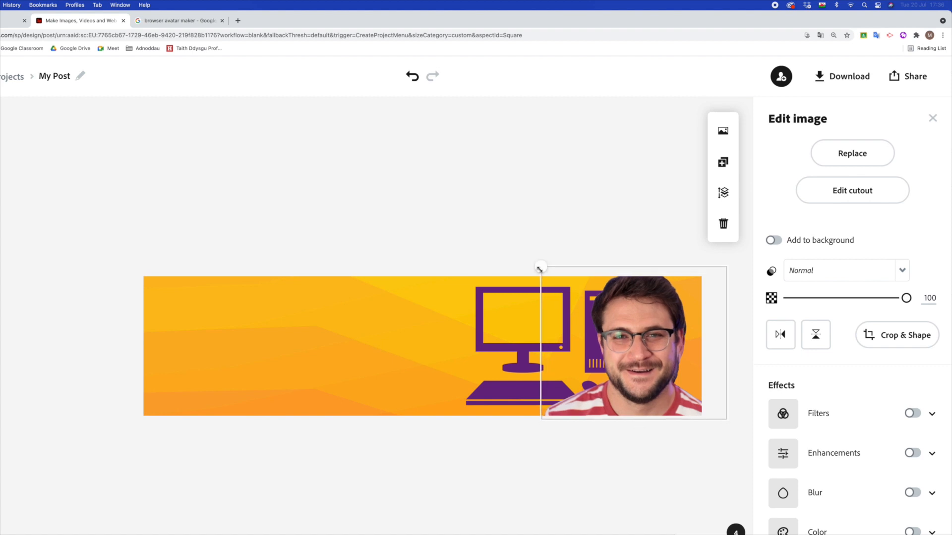
pyautogui.moveTo(652, 343); pyautogui.dragTo(648, 346)
pyautogui.press('Right')
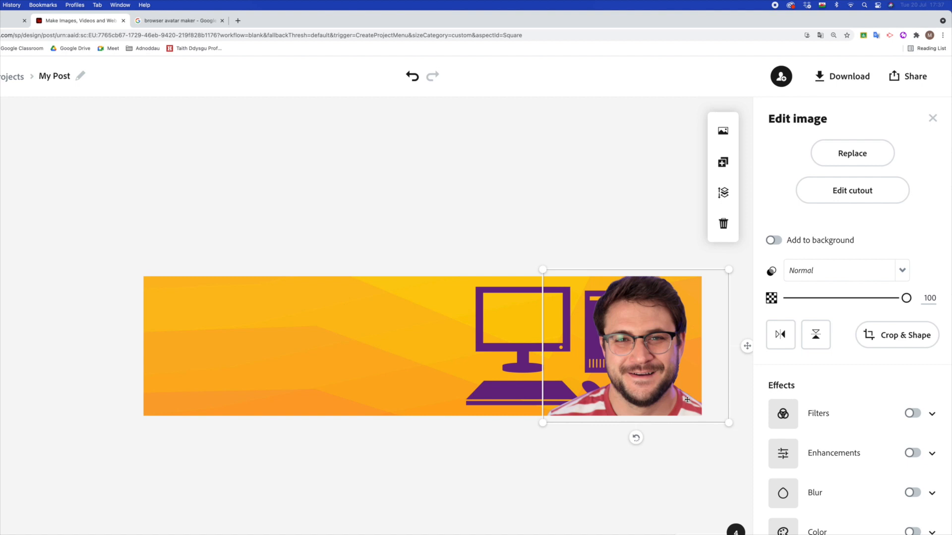
pyautogui.click(676, 436)
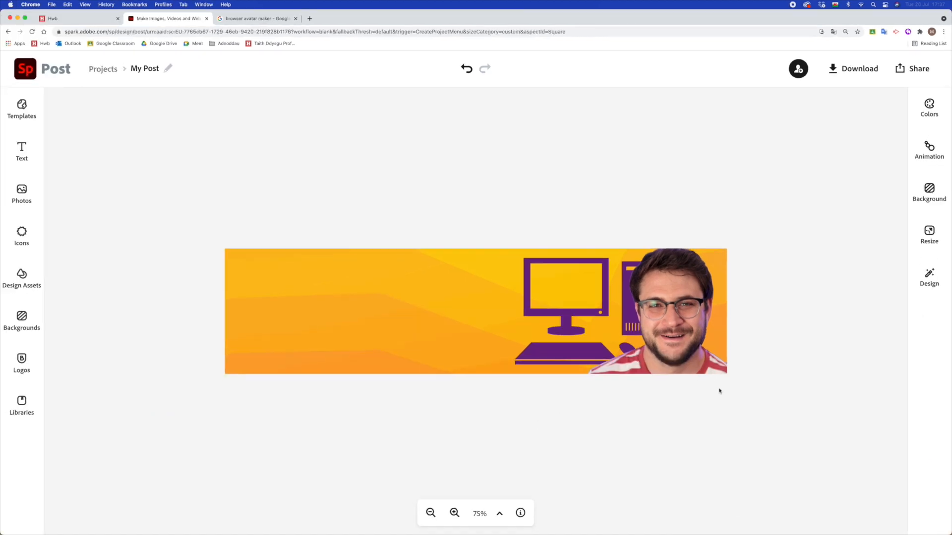
# - Select the portrait cutout directly beneath the top copy in the layer stack and apply a blur of 9
pyautogui.click(689, 331)
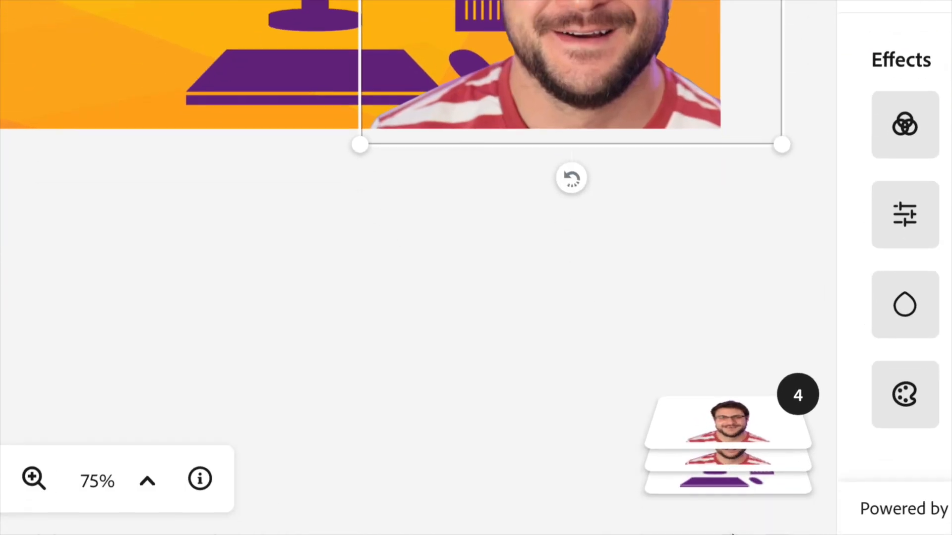
pyautogui.moveTo(719, 500)
pyautogui.moveTo(700, 445); pyautogui.dragTo(739, 426)
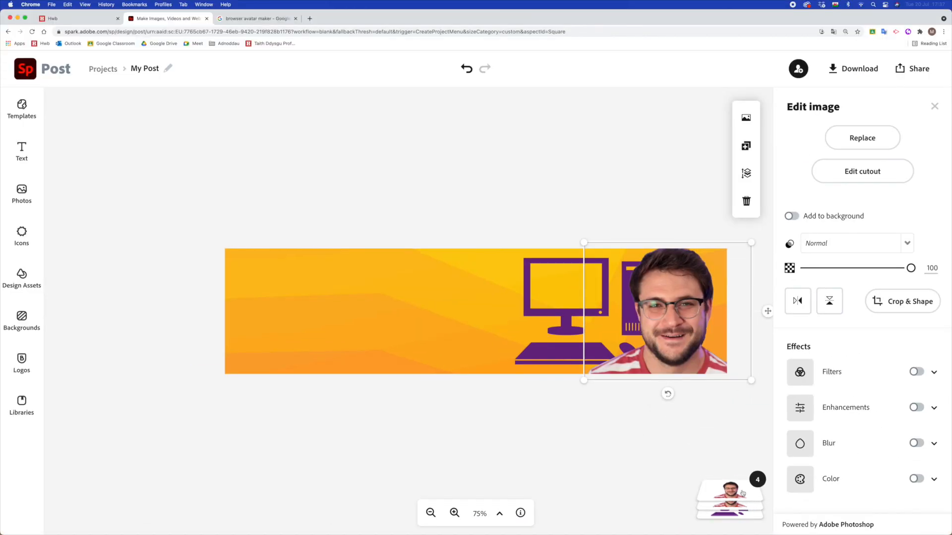
pyautogui.click(759, 423)
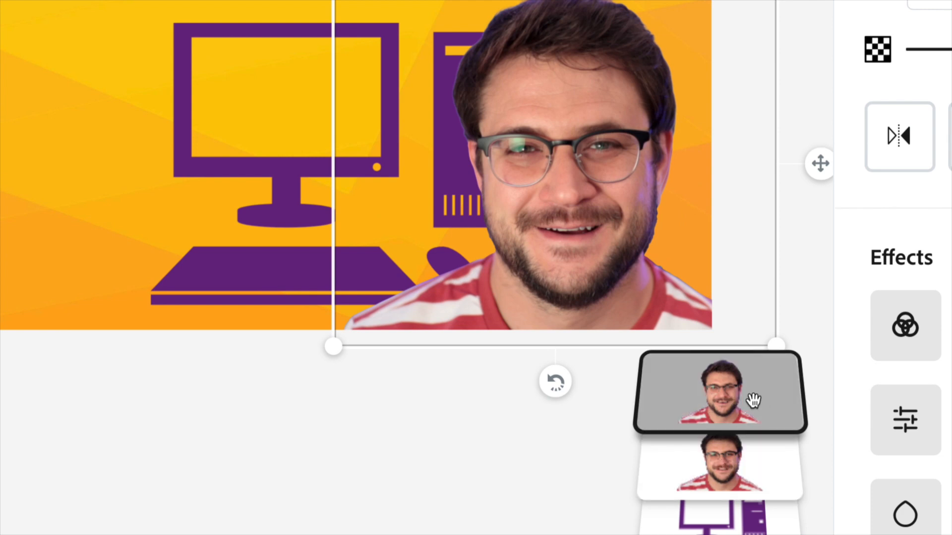
pyautogui.moveTo(721, 389); pyautogui.dragTo(703, 447)
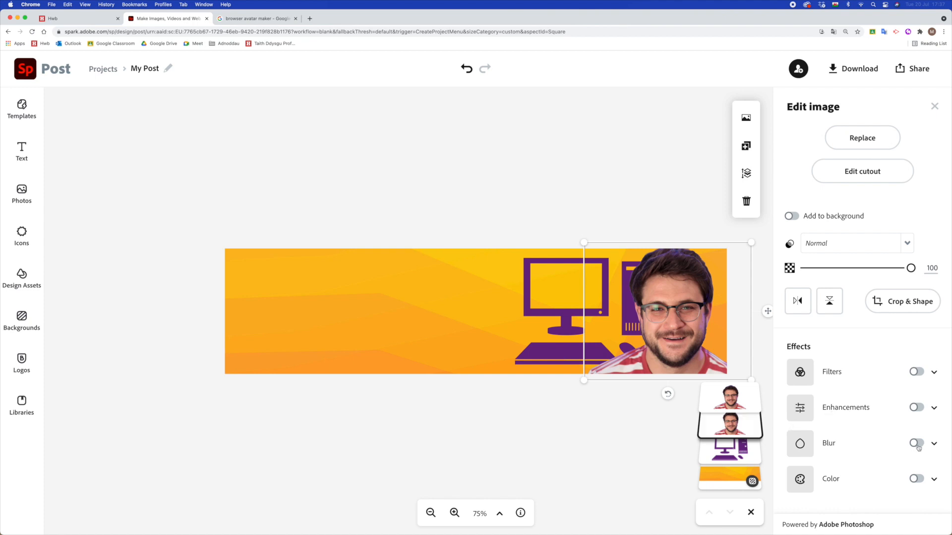
pyautogui.click(830, 445)
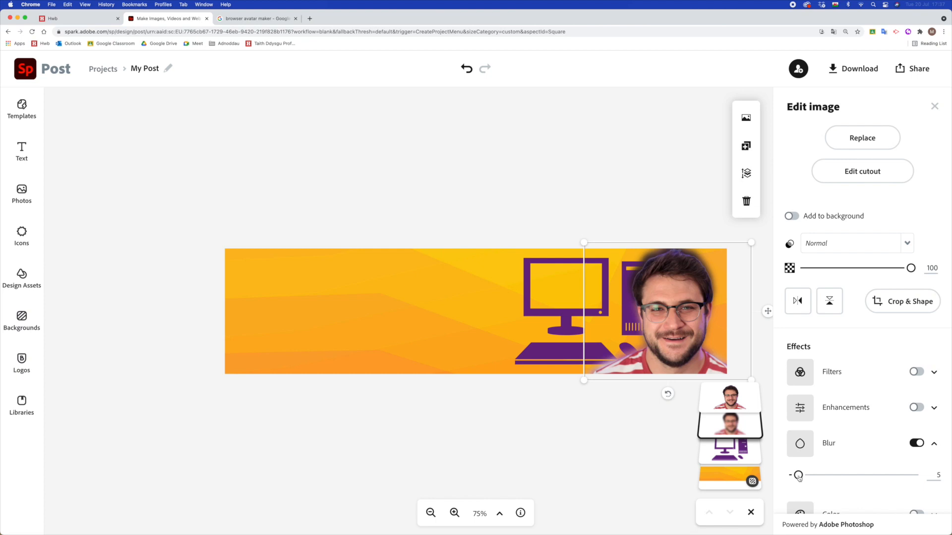
pyautogui.moveTo(798, 477); pyautogui.dragTo(803, 478)
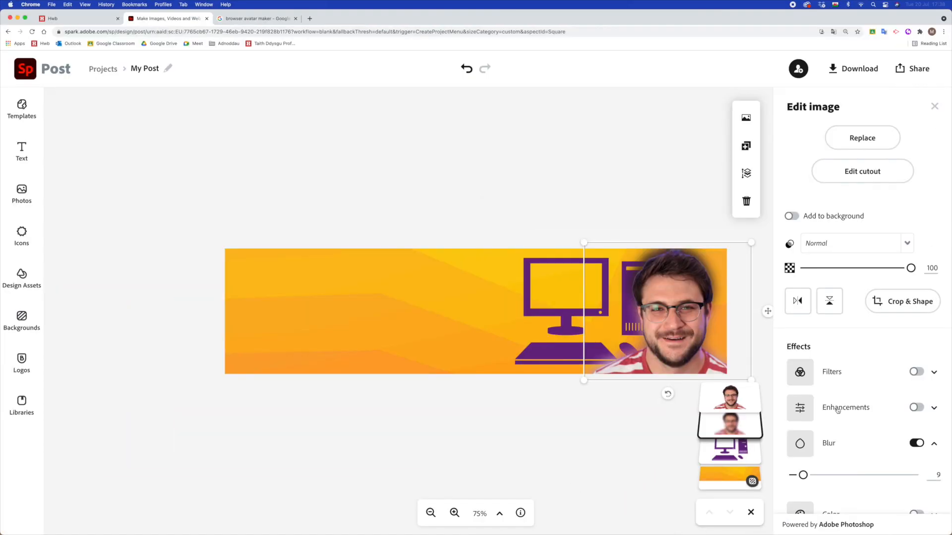
# - Enhance the blurred rear portrait cutout with brightness 100 and warmth 37, then deselect it
pyautogui.click(838, 411)
pyautogui.scroll(-4, 883, 426)
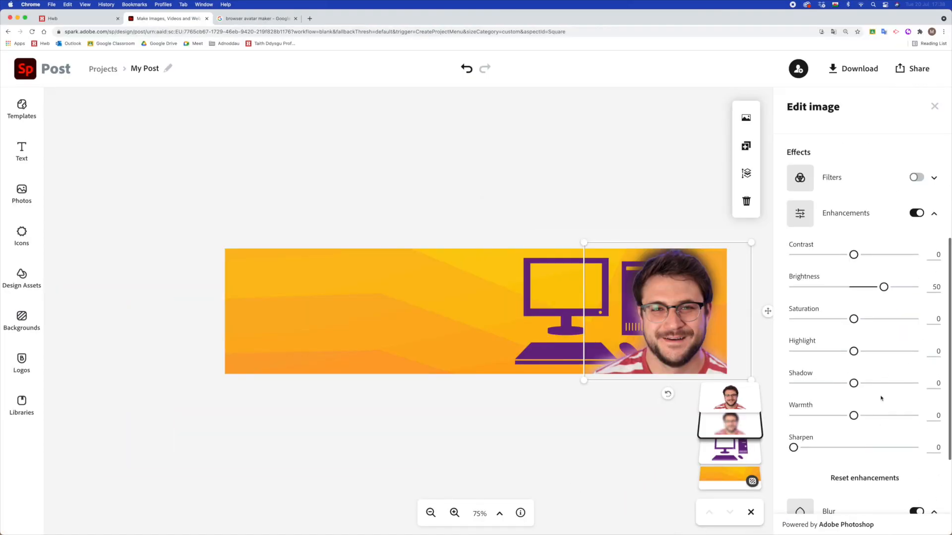
pyautogui.moveTo(883, 287); pyautogui.dragTo(948, 289)
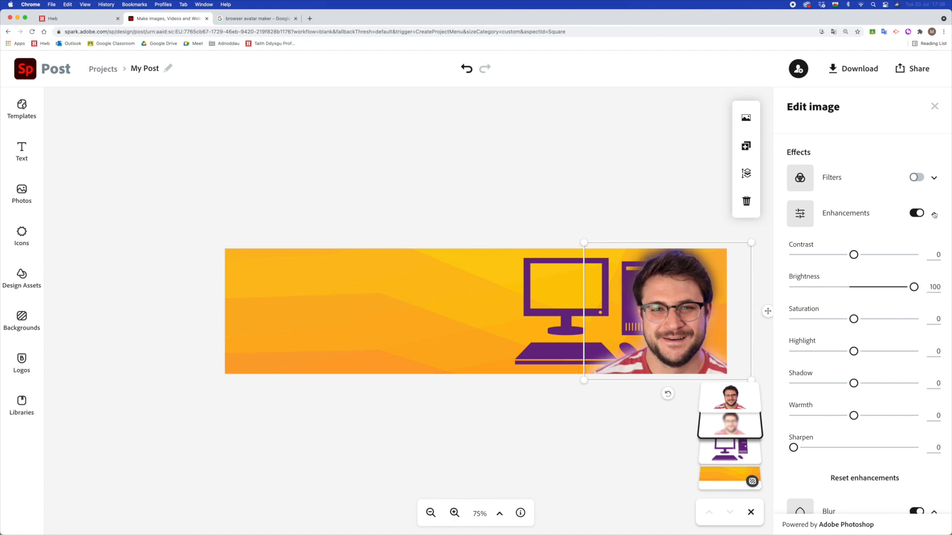
pyautogui.moveTo(853, 416); pyautogui.dragTo(877, 422)
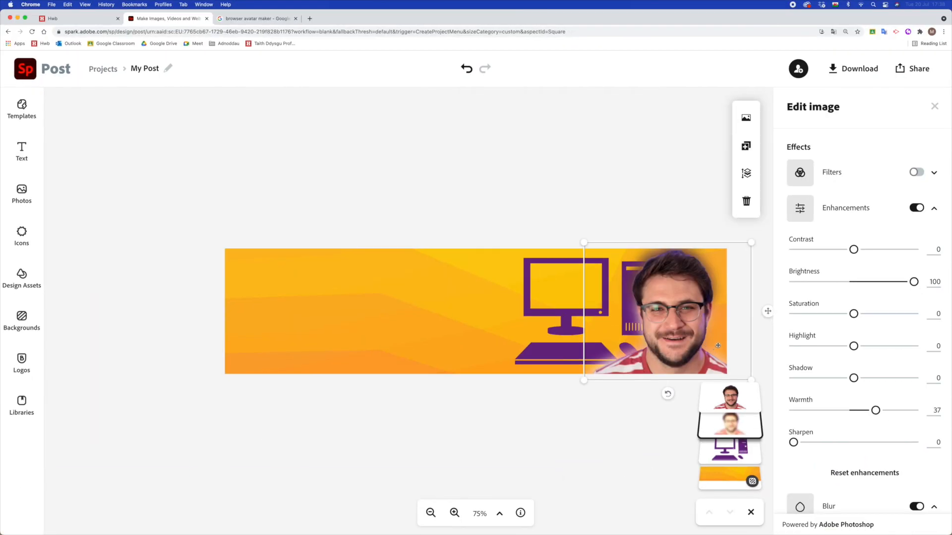
pyautogui.click(554, 195)
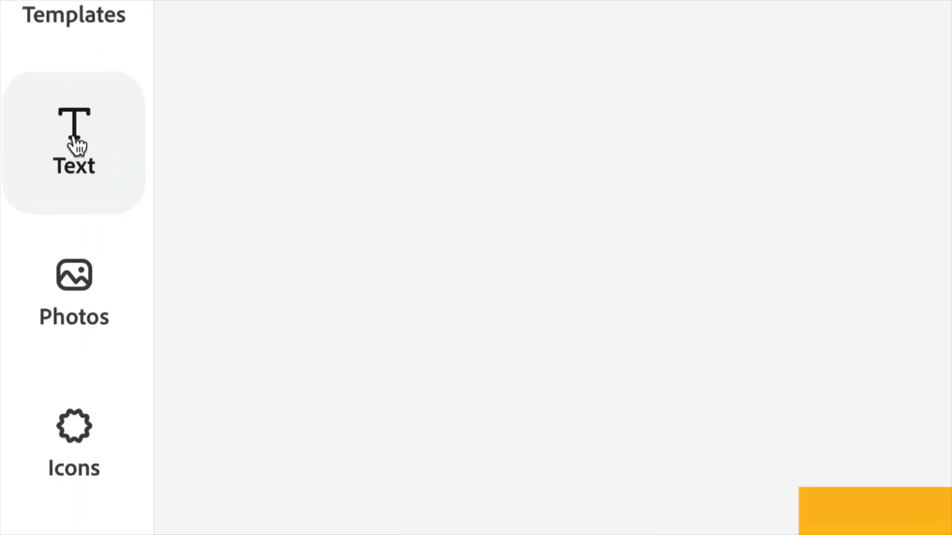
# - Add a text object to the banner and replace its placeholder with "Technoleg Ddigidol" on two lines
pyautogui.click(75, 144)
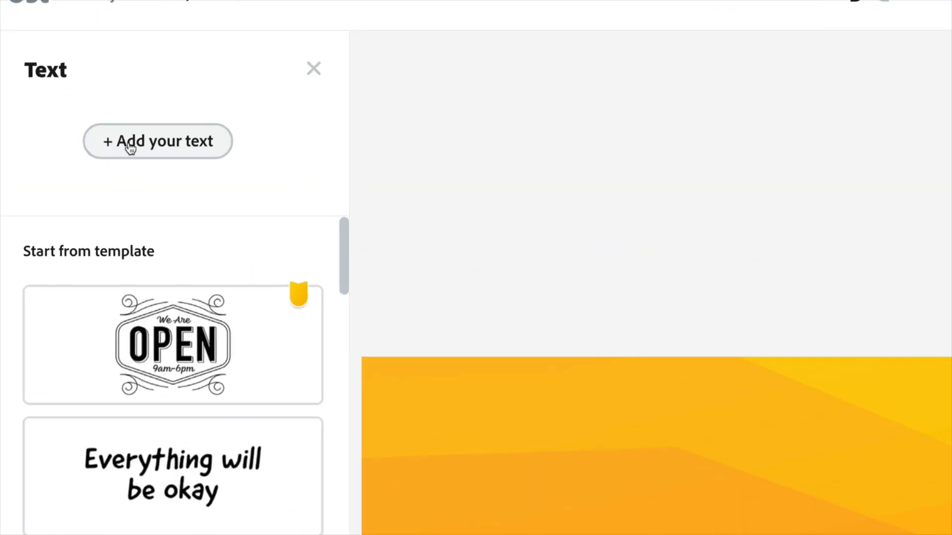
pyautogui.click(130, 147)
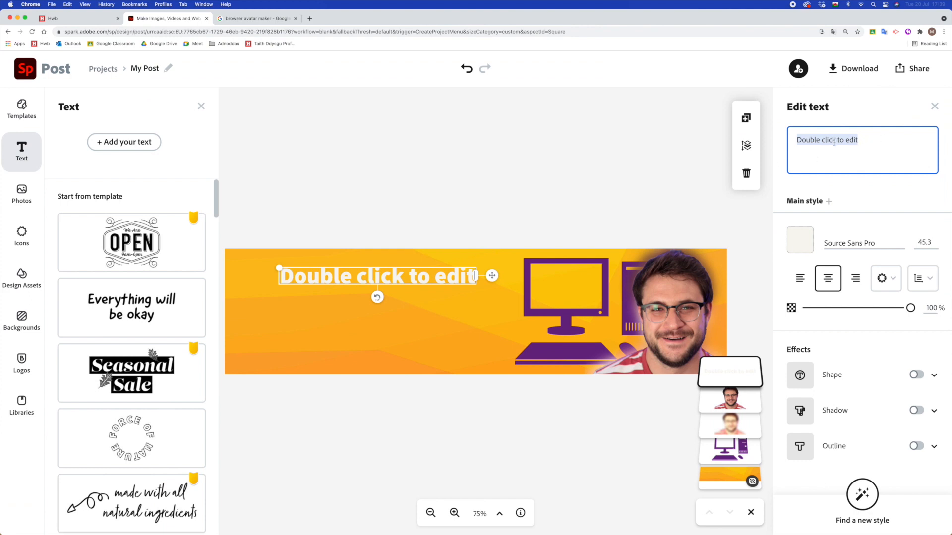
pyautogui.moveTo(865, 141); pyautogui.dragTo(768, 141)
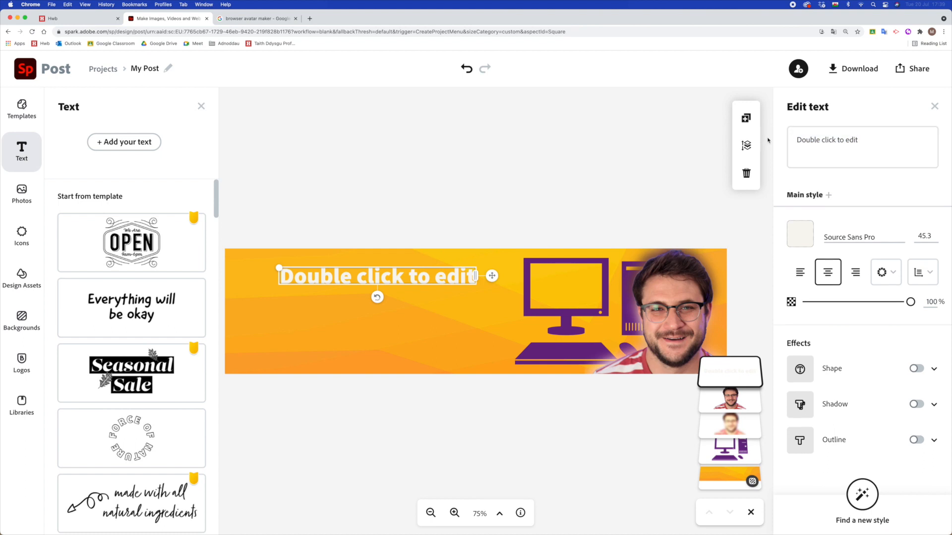
pyautogui.click(860, 140)
pyautogui.moveTo(860, 140); pyautogui.dragTo(791, 140)
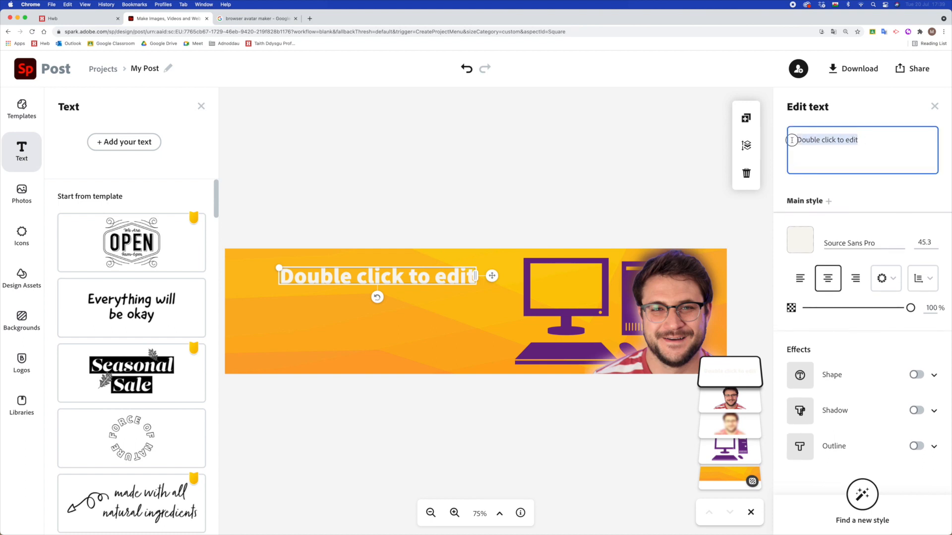
pyautogui.write('Technoleg ')
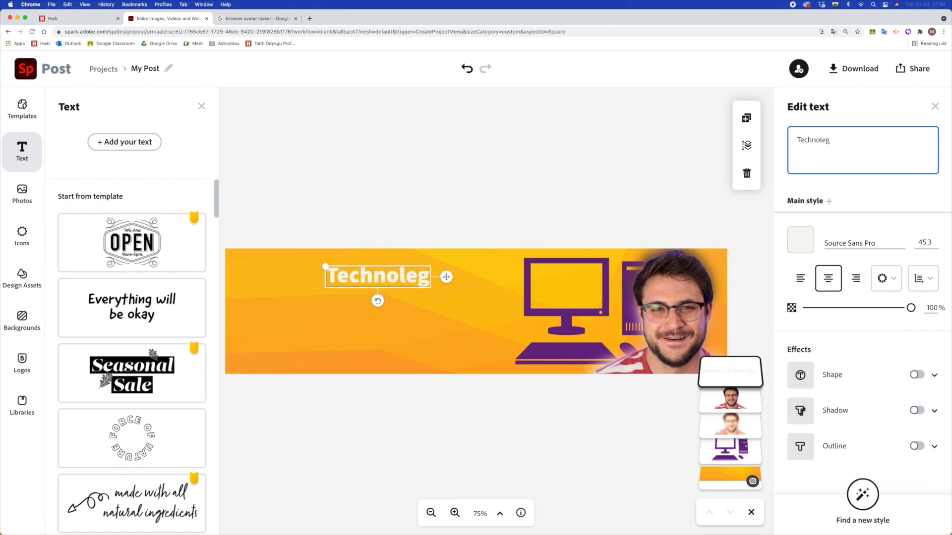
pyautogui.write('Ddigidol')
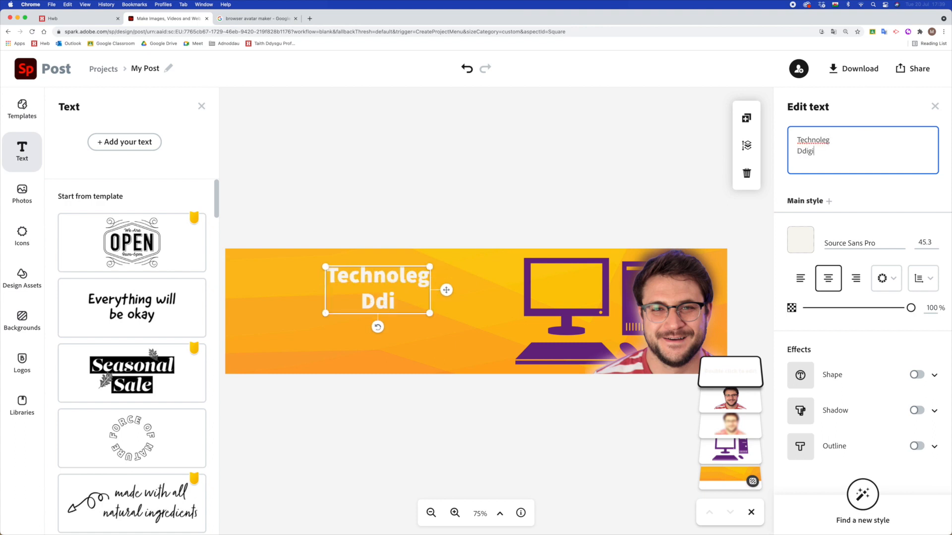